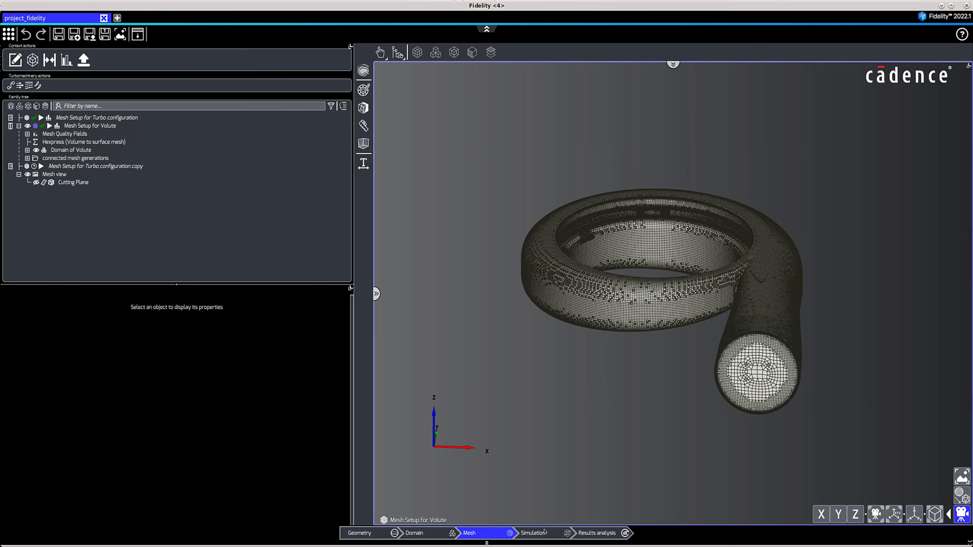
Switch to the simulation stage and expand the tree progressively to show all simulations, assemblies and boundaries.
{"action": "left_click", "coordinate": [533, 533]}
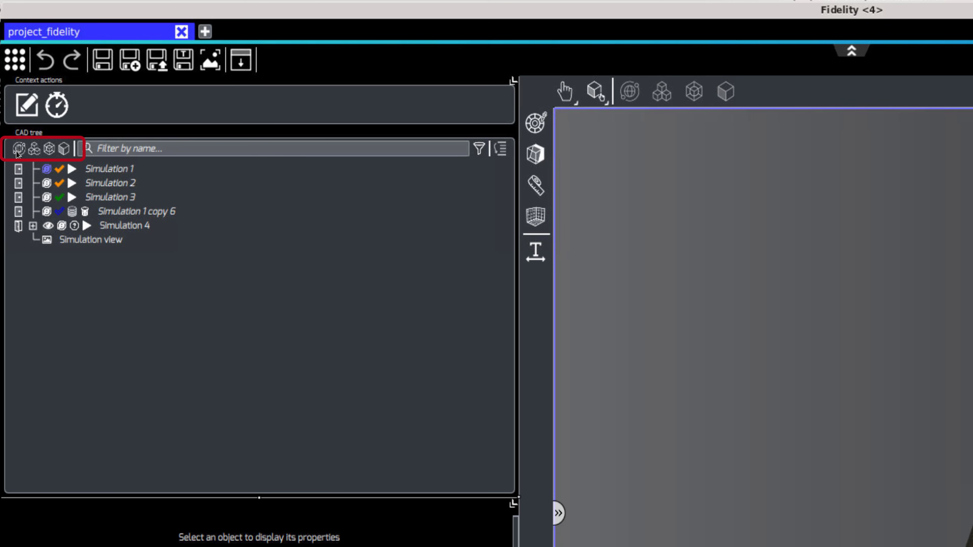
{"action": "left_click", "coordinate": [34, 150]}
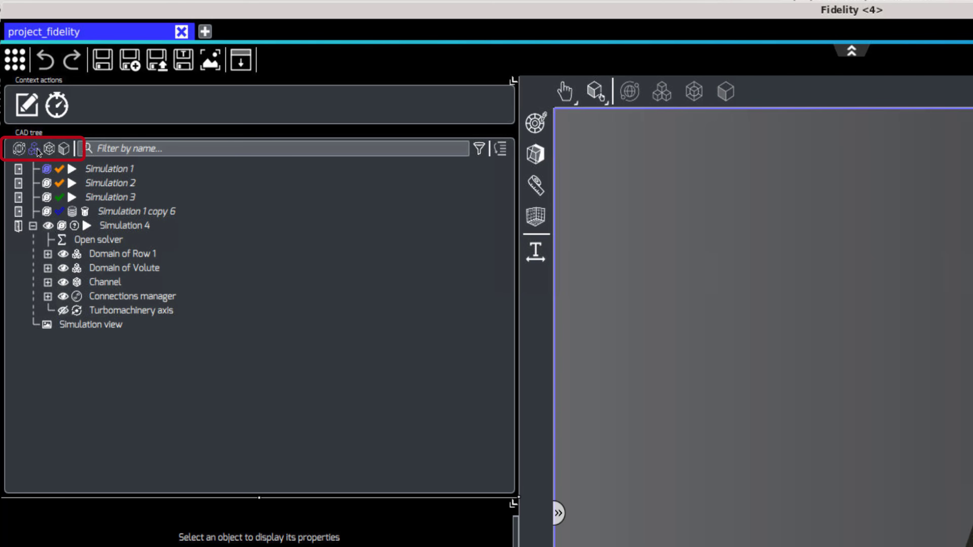
{"action": "left_click", "coordinate": [52, 151]}
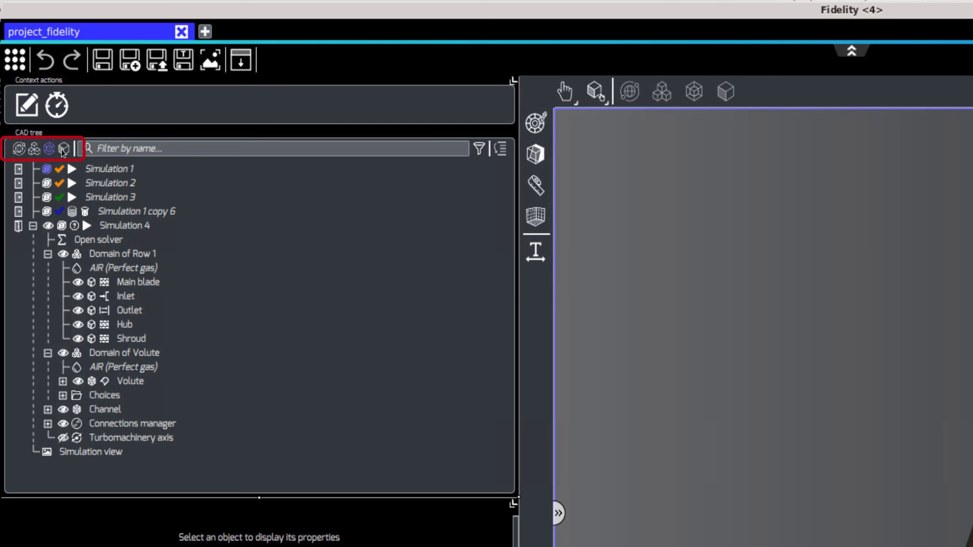
{"action": "left_click", "coordinate": [63, 151]}
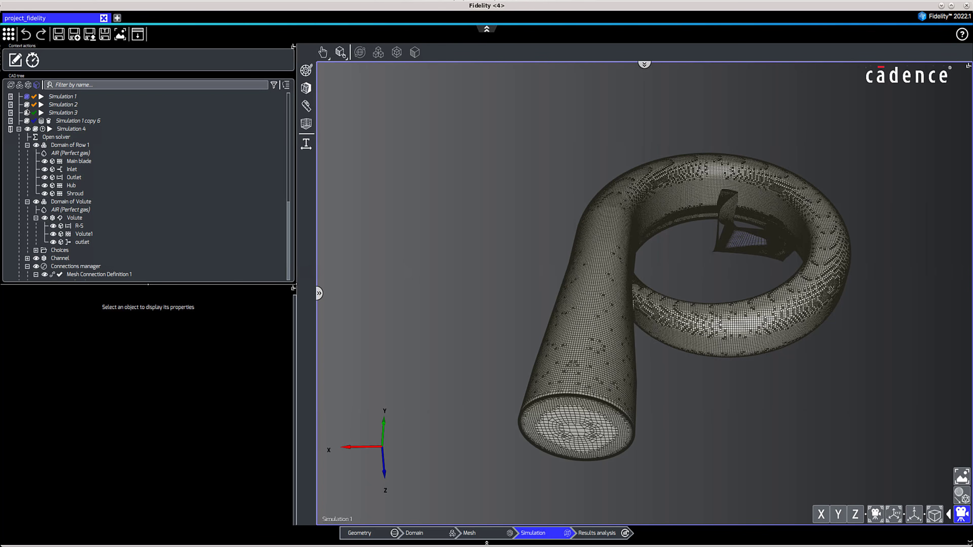
Unload Simulation 4 and load it again.
{"action": "left_click", "coordinate": [11, 130]}
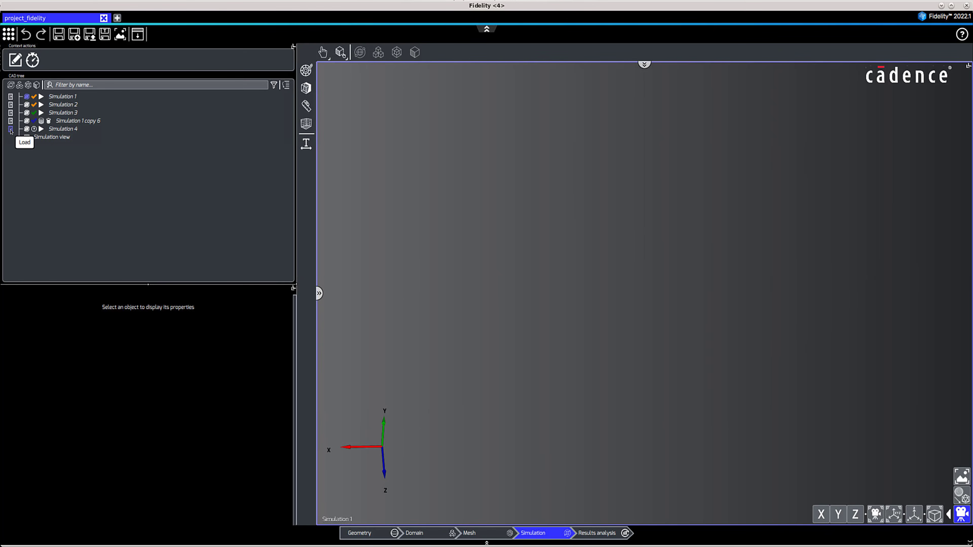
{"action": "left_click", "coordinate": [10, 130]}
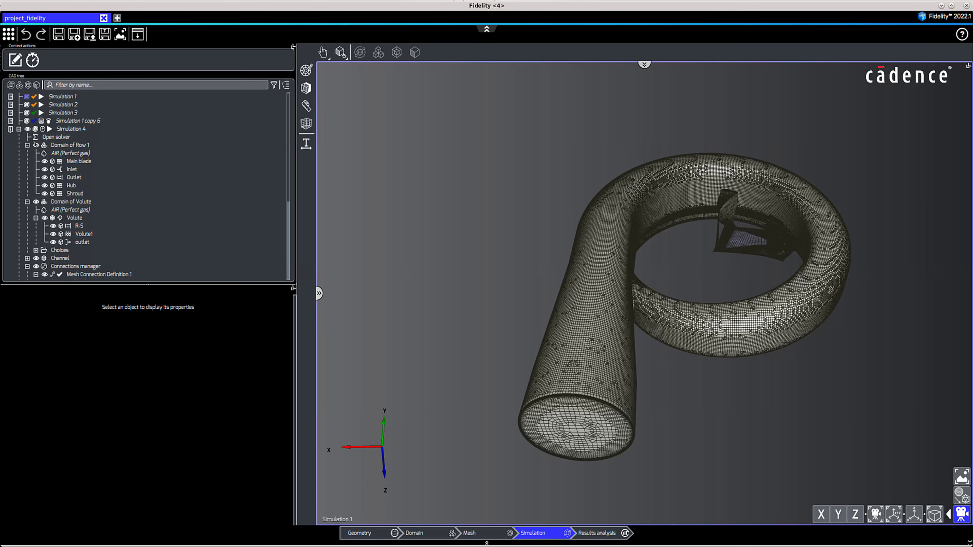
Hide the Domain of Volute in Simulation 4 and collapse both the volute and Row 1 domains in the tree.
{"action": "left_click", "coordinate": [36, 202]}
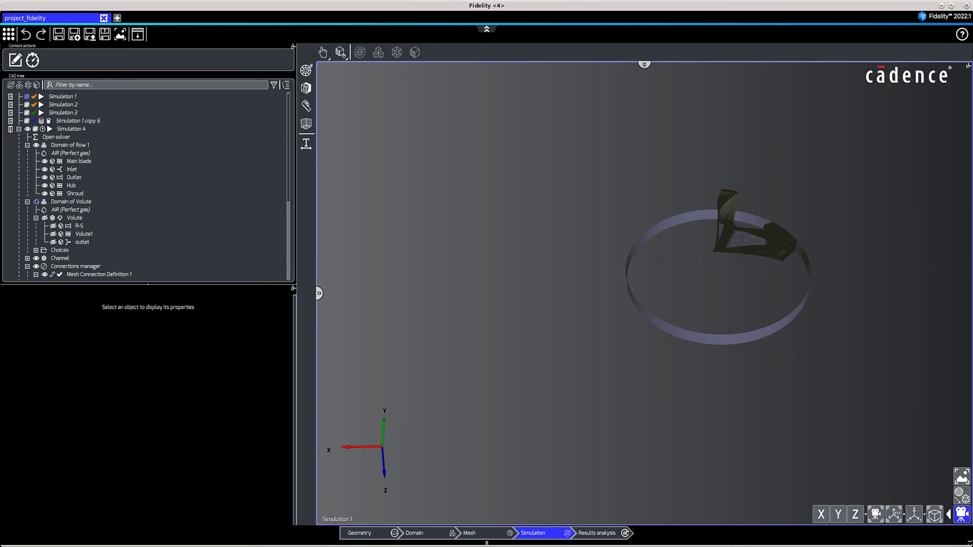
{"action": "left_click", "coordinate": [28, 202]}
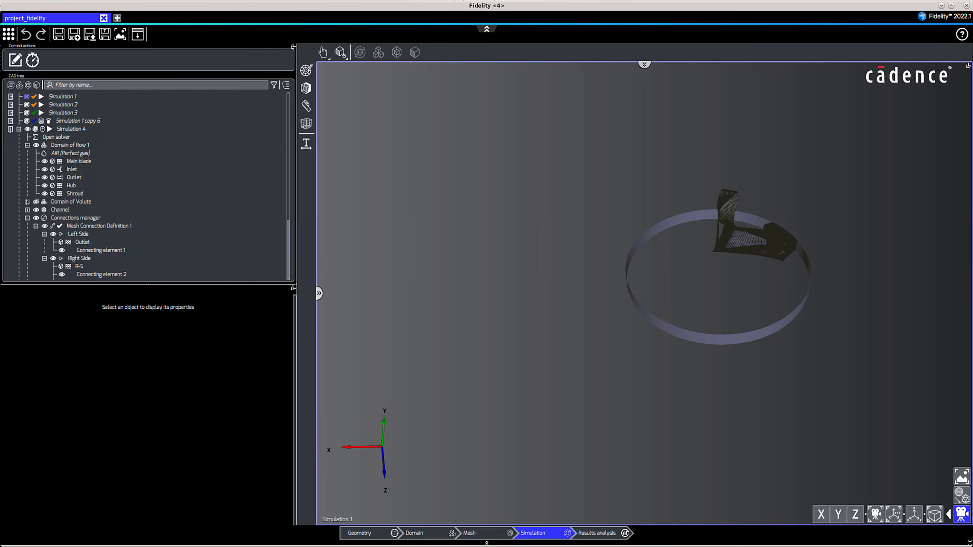
{"action": "left_click", "coordinate": [27, 145]}
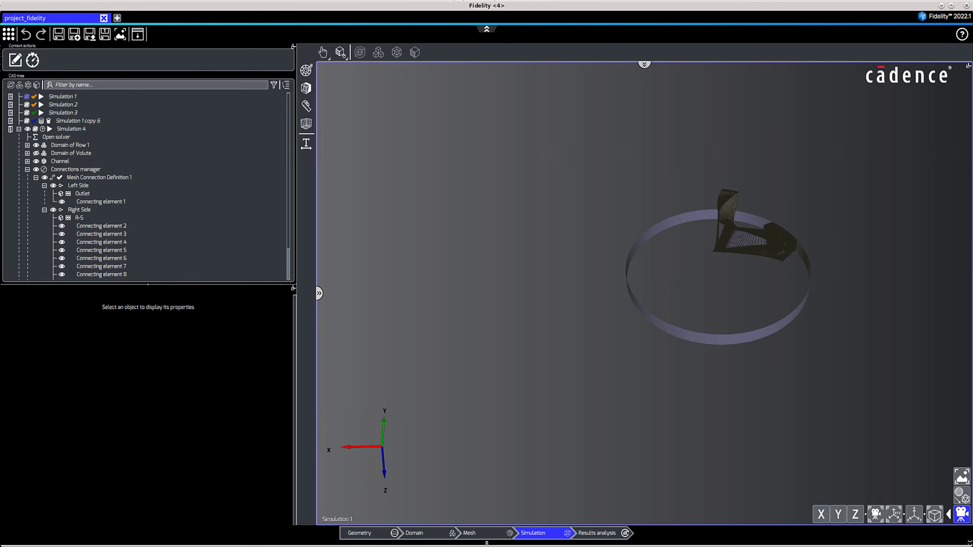
Run Simulation 4 and dismiss its completion message.
{"action": "left_click", "coordinate": [50, 129]}
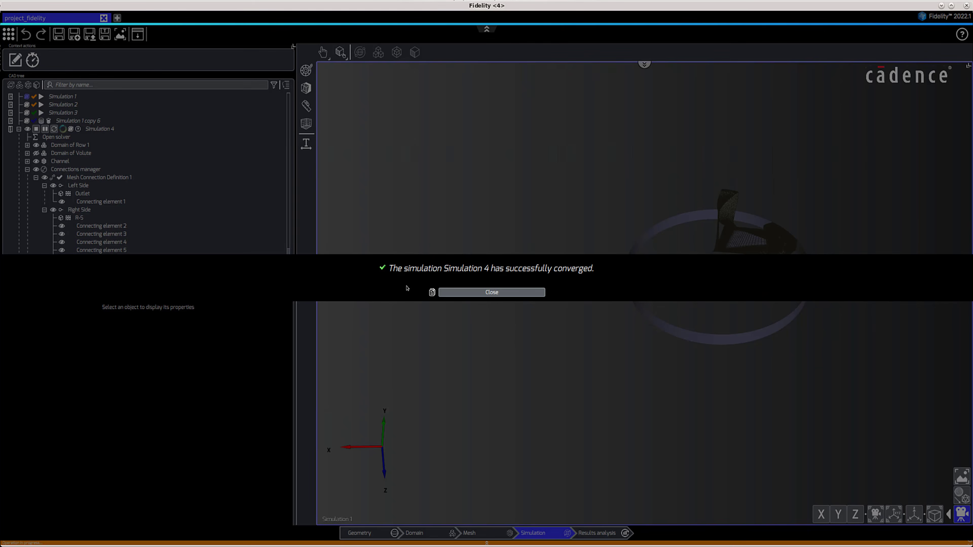
{"action": "left_click", "coordinate": [452, 293]}
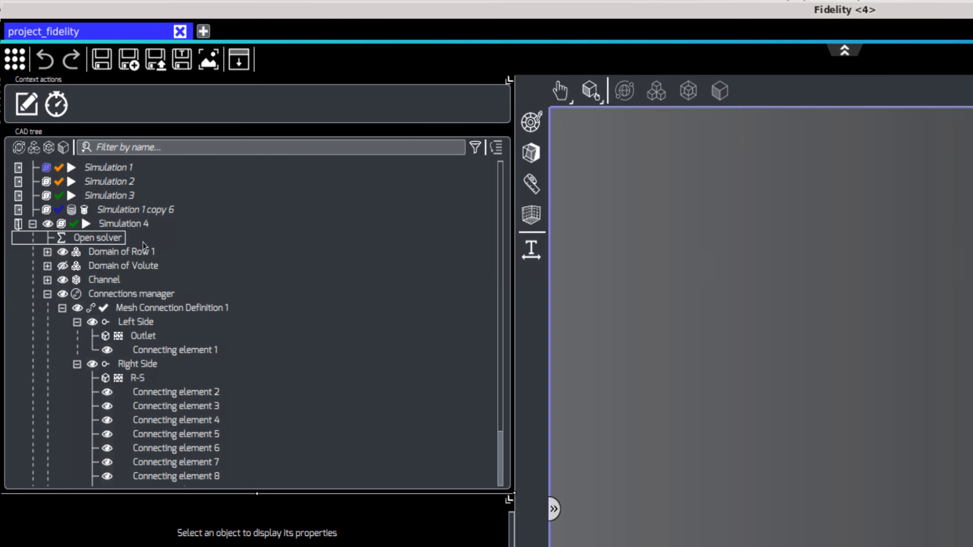
{"action": "left_click", "coordinate": [145, 240]}
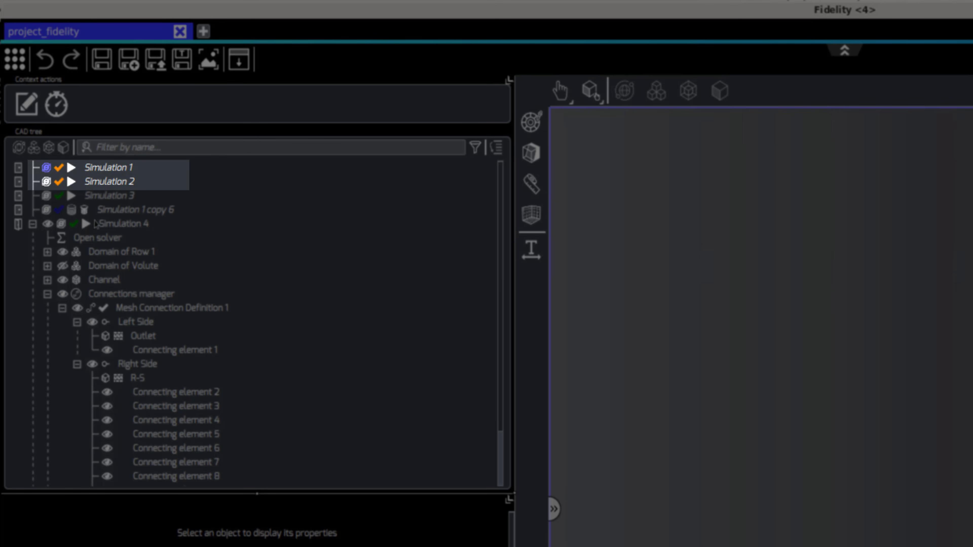
Load the results of Simulation 1 copy 6 and dismiss the resulting message.
{"action": "left_click", "coordinate": [58, 215]}
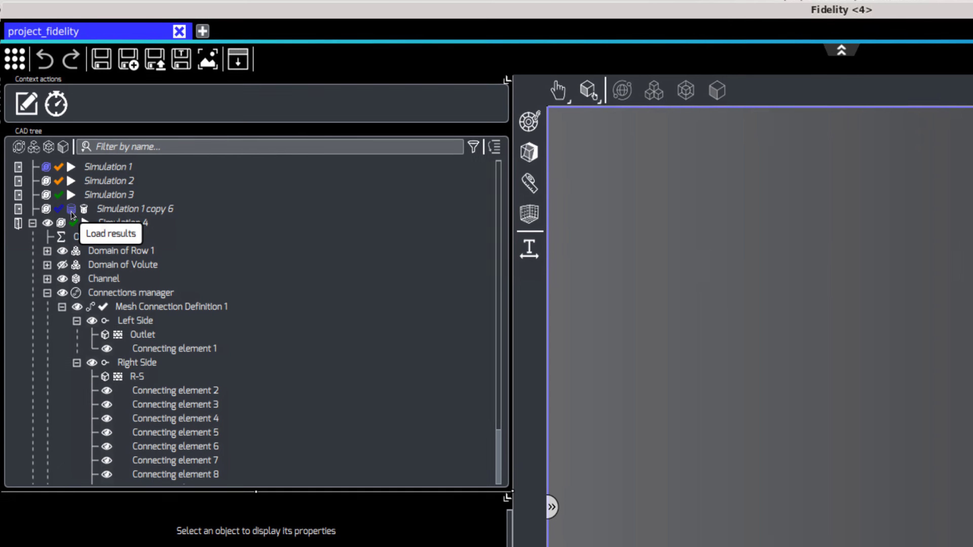
{"action": "left_click", "coordinate": [72, 210]}
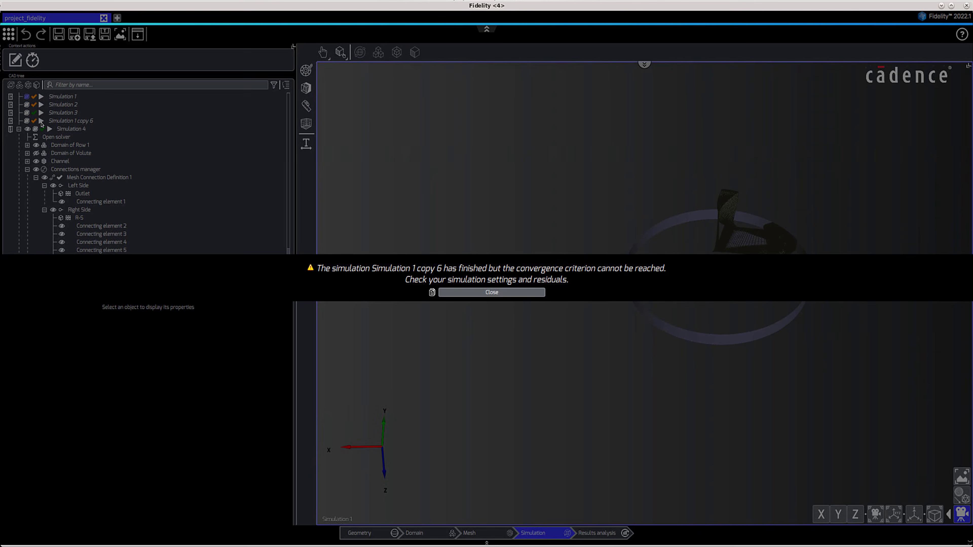
{"action": "left_click", "coordinate": [462, 294]}
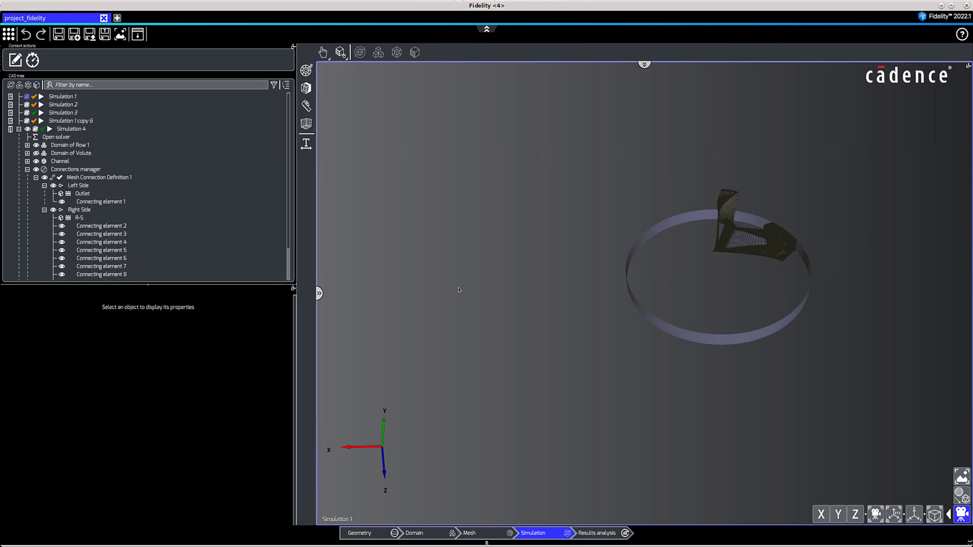
In the results analysis stage, load Simulation 2's results and expand its tree down to all boundaries.
{"action": "left_click", "coordinate": [608, 536]}
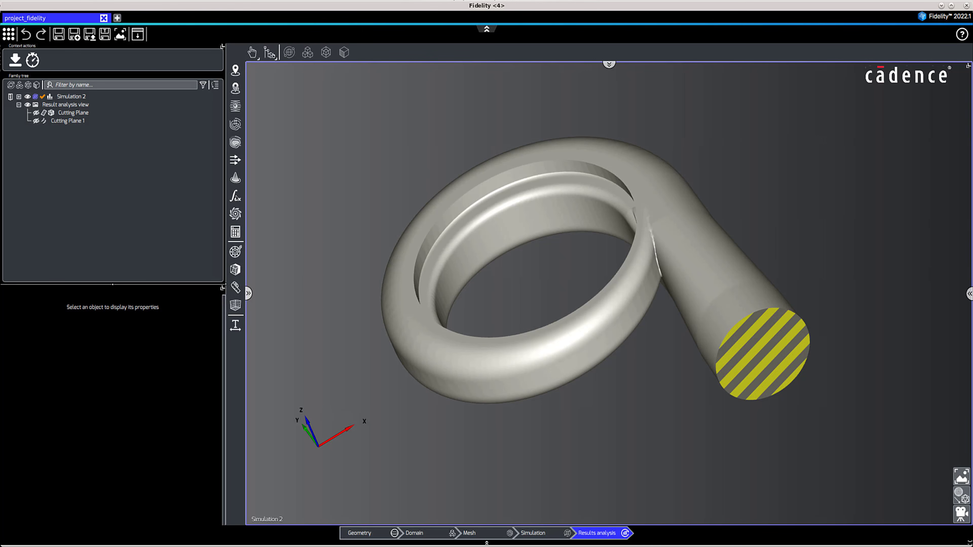
{"action": "left_click", "coordinate": [50, 97]}
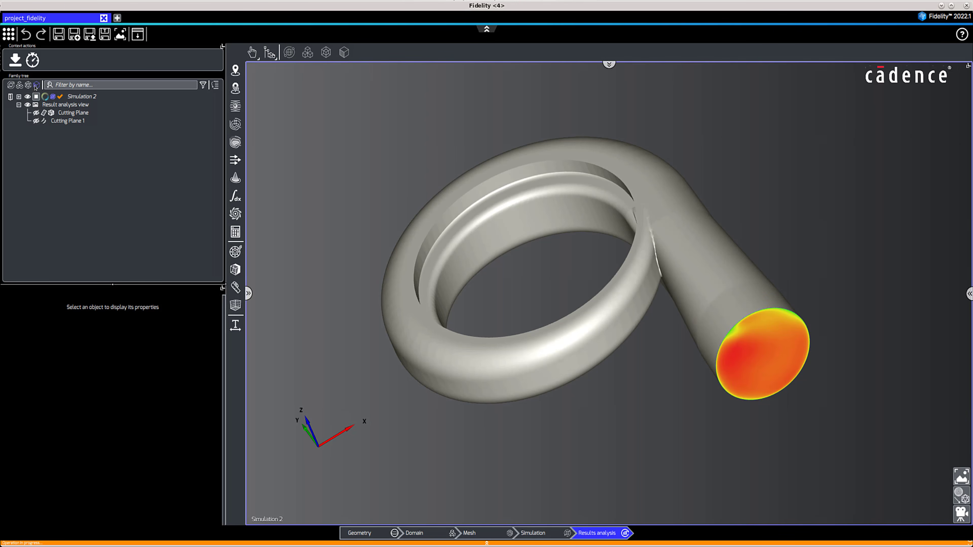
{"action": "left_click", "coordinate": [35, 87]}
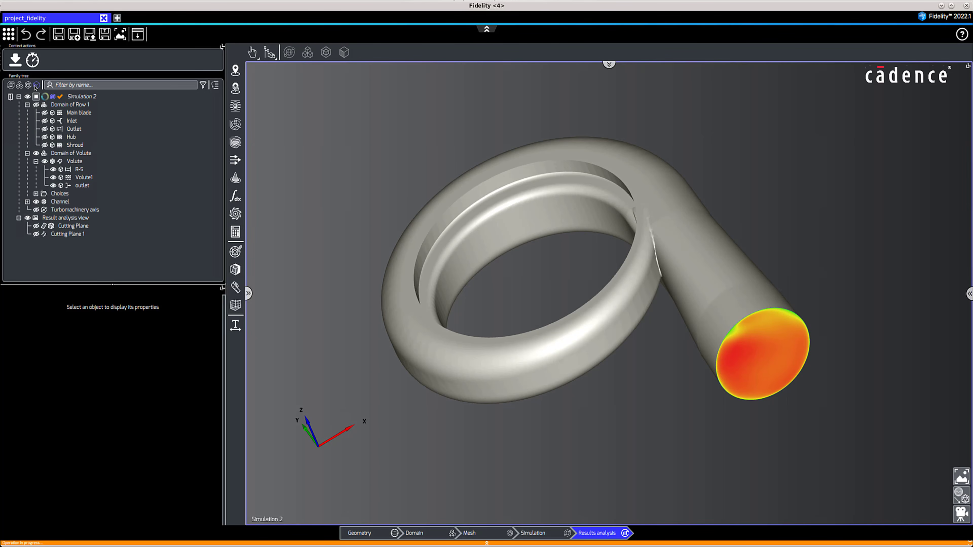
Filter the tree by name with the regular expression "*let" and clear the name filter again.
{"action": "left_click", "coordinate": [50, 85]}
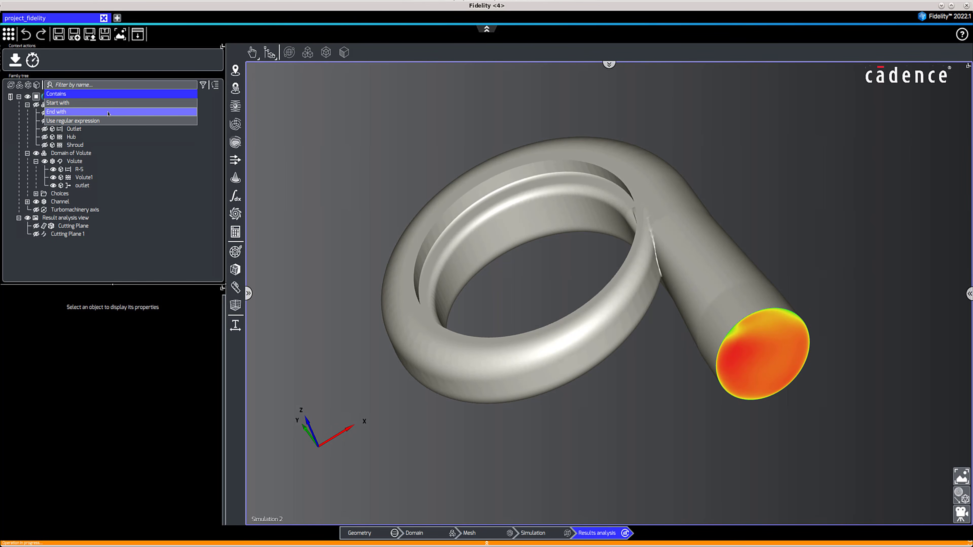
{"action": "left_click", "coordinate": [95, 121]}
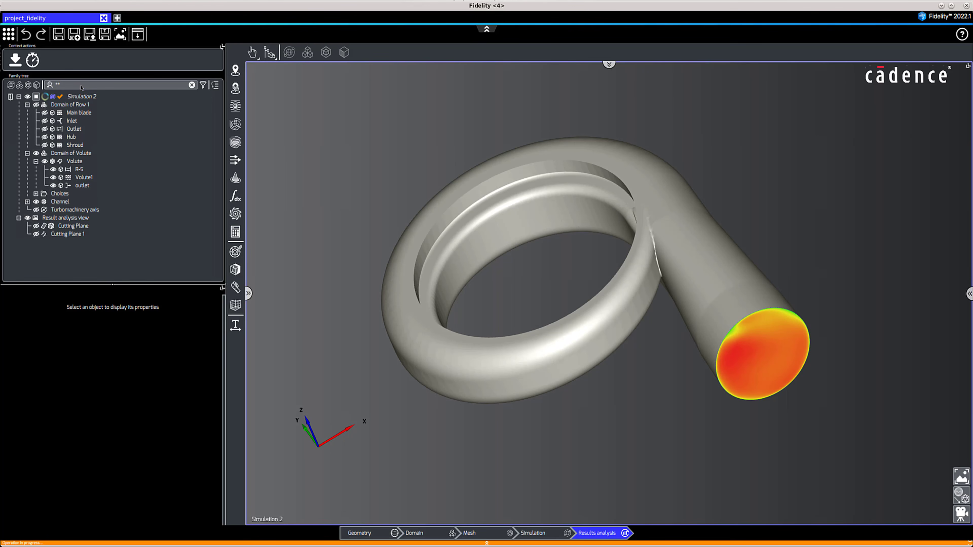
{"action": "left_click", "coordinate": [82, 87]}
{"action": "type", "text": "*let"}
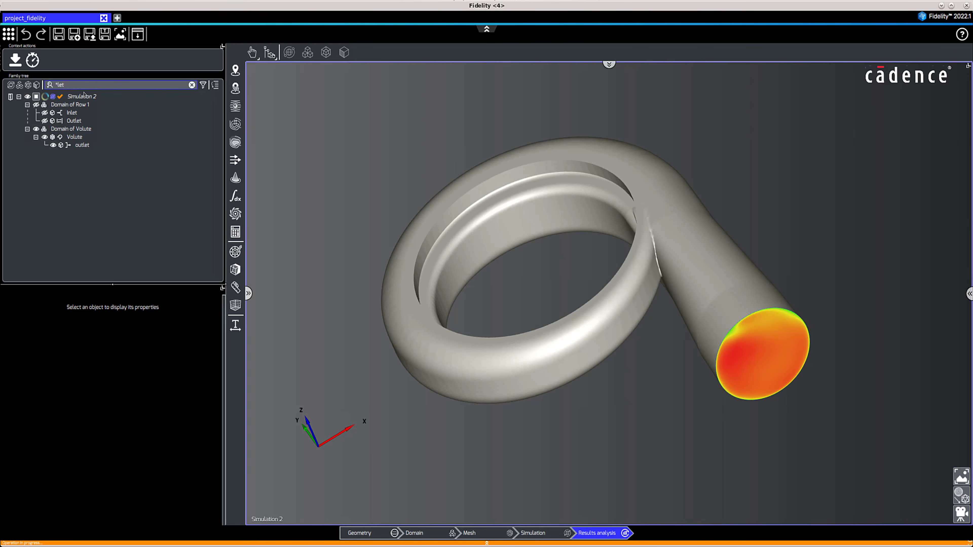
{"action": "left_click", "coordinate": [193, 85]}
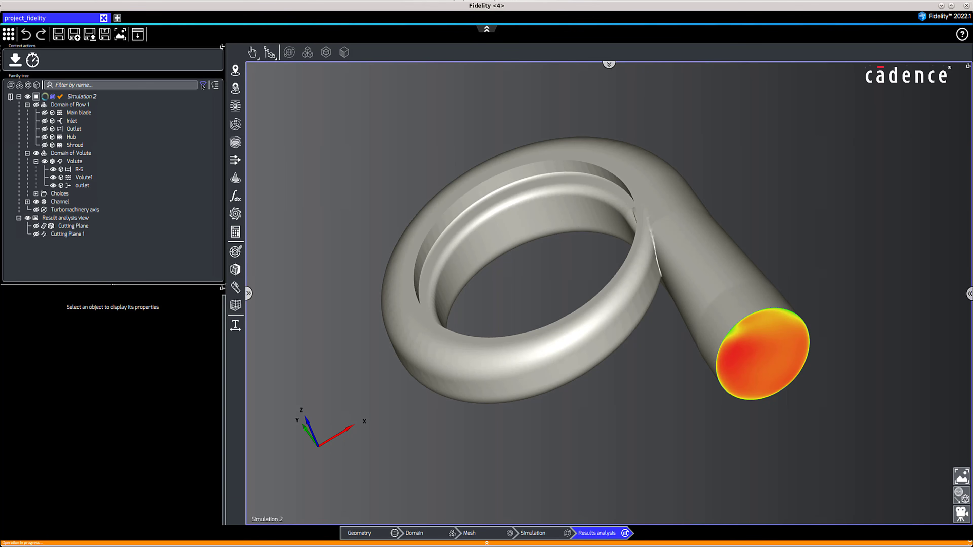
Filter the tree by the Domain type, turning Show children on and back off.
{"action": "left_click", "coordinate": [203, 85]}
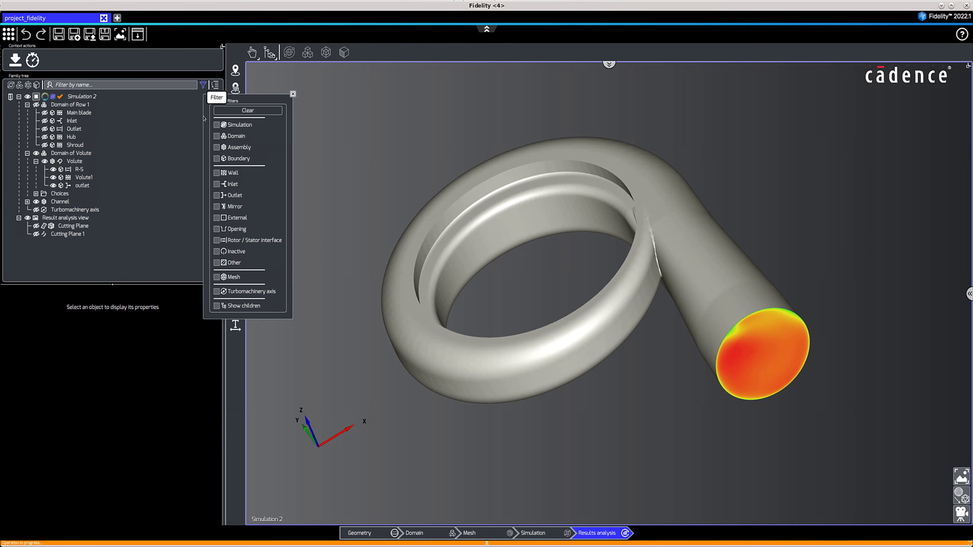
{"action": "left_click", "coordinate": [217, 136]}
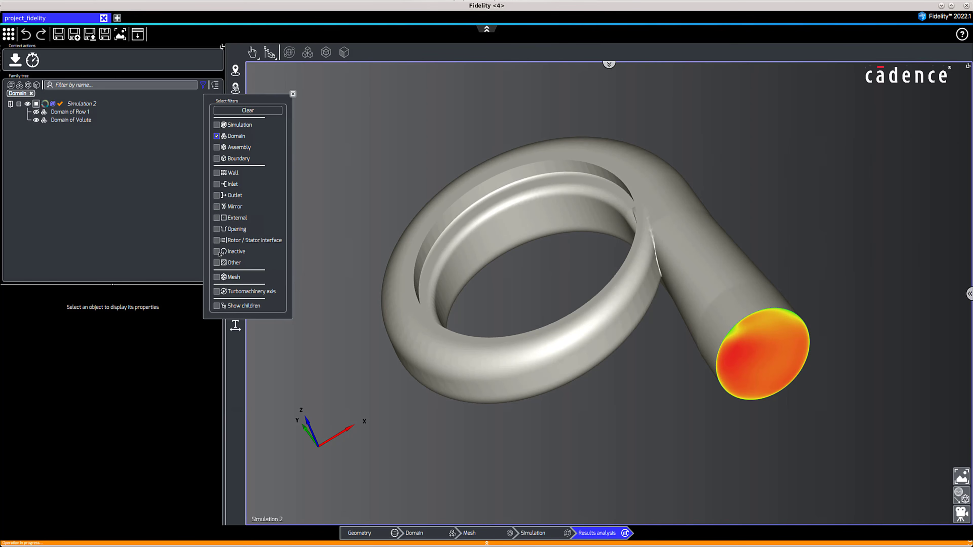
{"action": "left_click", "coordinate": [217, 306]}
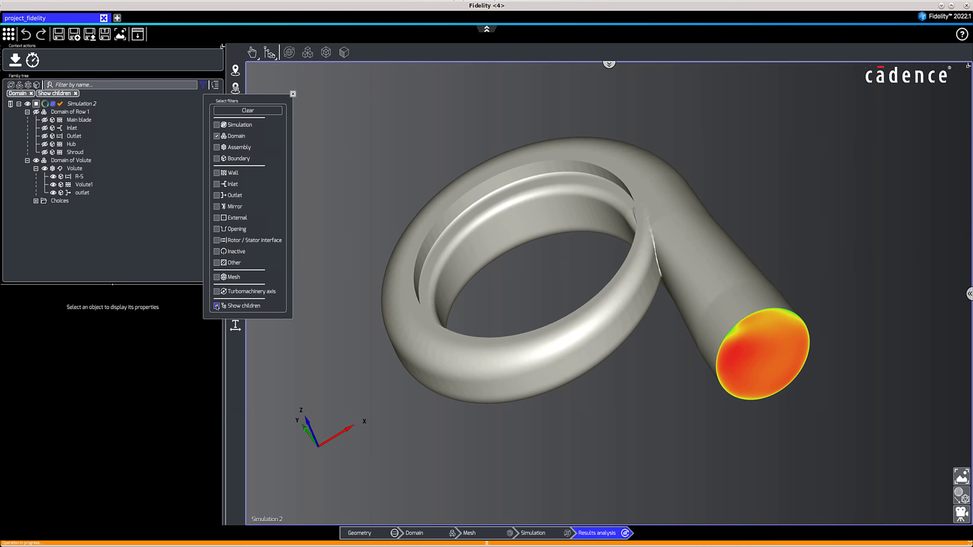
{"action": "left_click", "coordinate": [217, 305]}
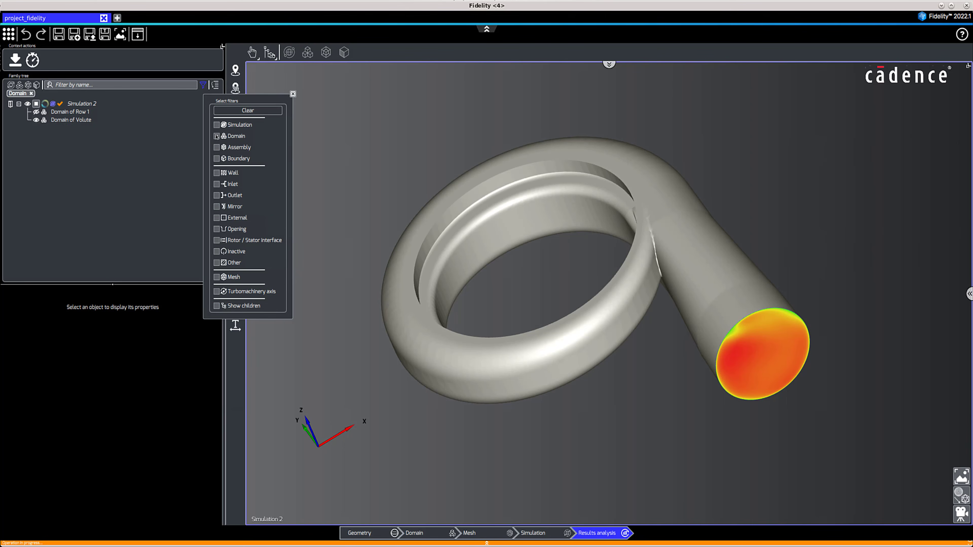
Replace the Domain filter with the Inlet, Outlet and Wall boundary type filters.
{"action": "left_click", "coordinate": [217, 184]}
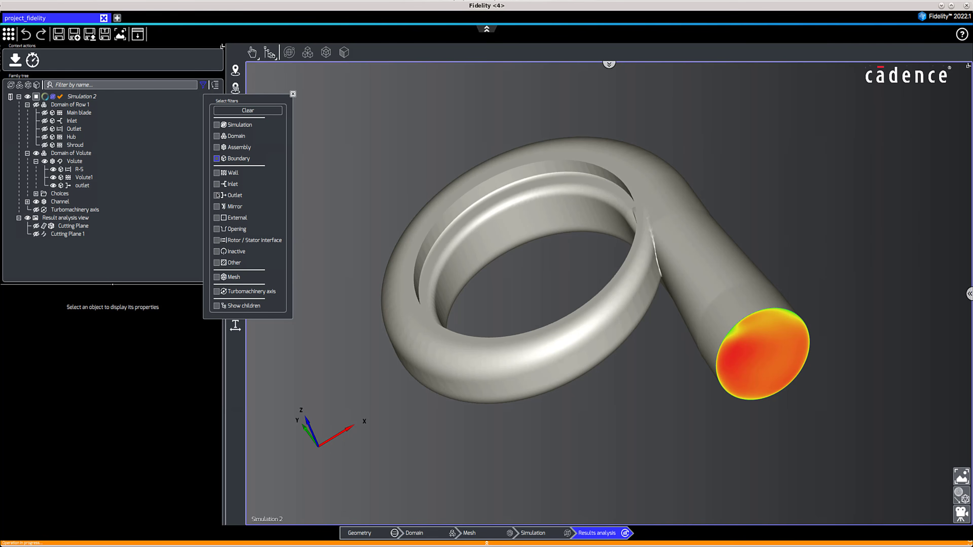
{"action": "left_click", "coordinate": [217, 196]}
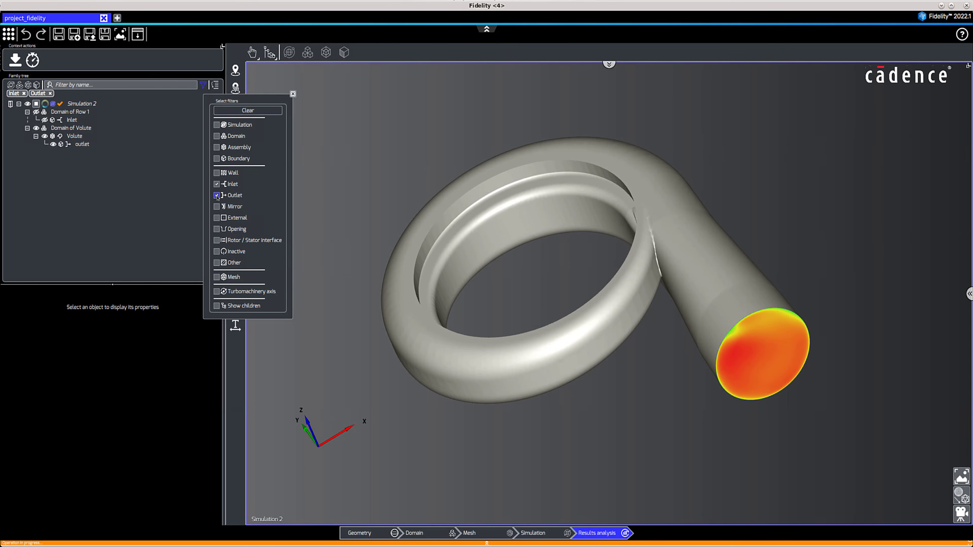
{"action": "left_click", "coordinate": [217, 173]}
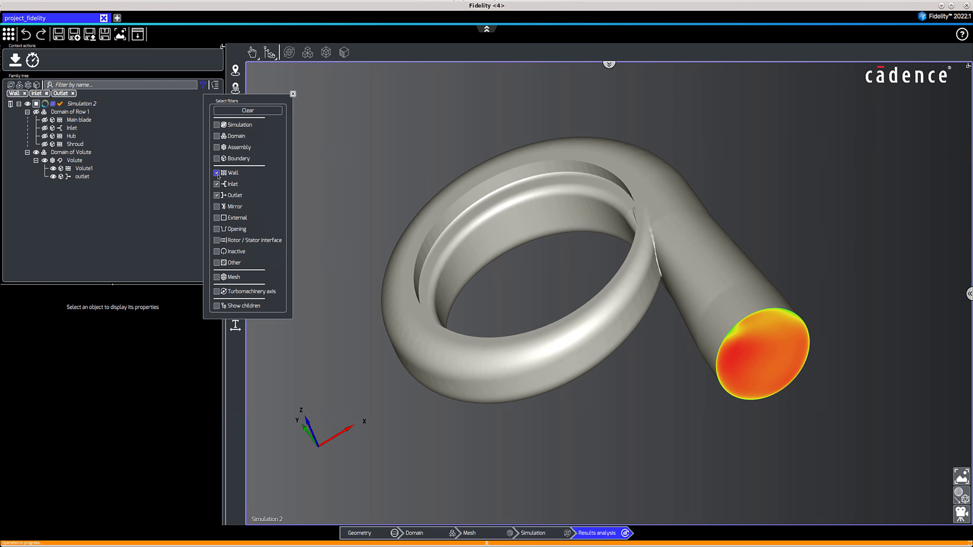
Narrow the filtered tree to the name "Hub", and clear both the name and type filters.
{"action": "left_click", "coordinate": [145, 88]}
{"action": "type", "text": "Hub"}
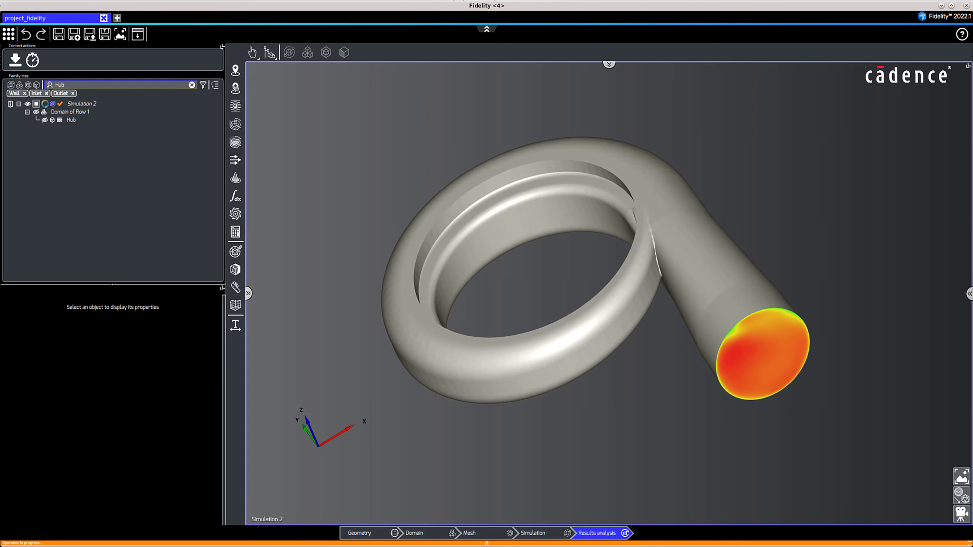
{"action": "left_click", "coordinate": [191, 84]}
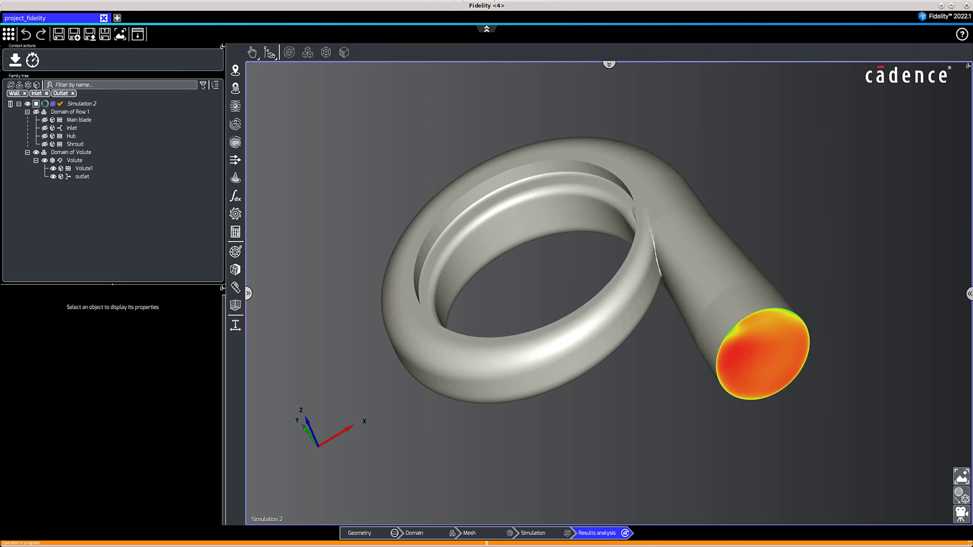
{"action": "left_click", "coordinate": [203, 84]}
{"action": "left_click", "coordinate": [240, 111]}
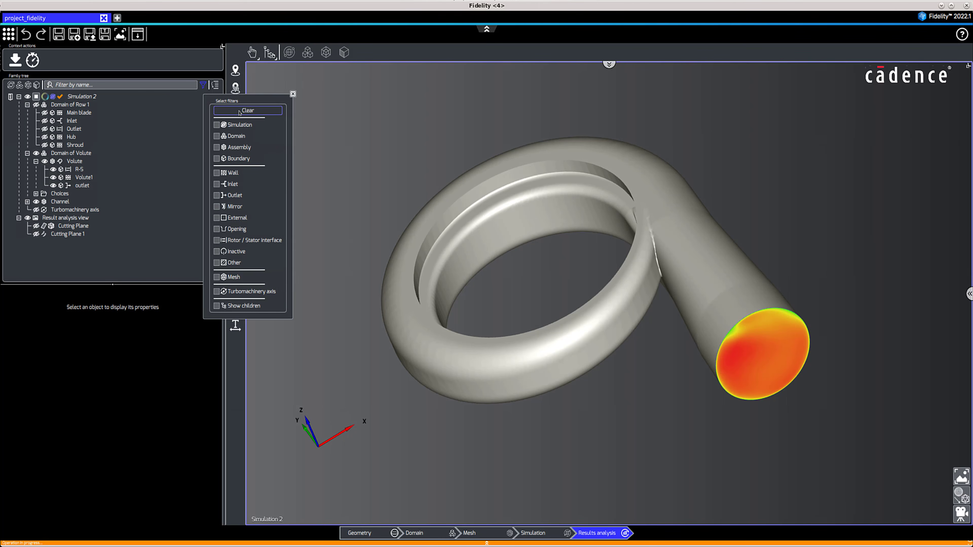
{"action": "left_click", "coordinate": [293, 94]}
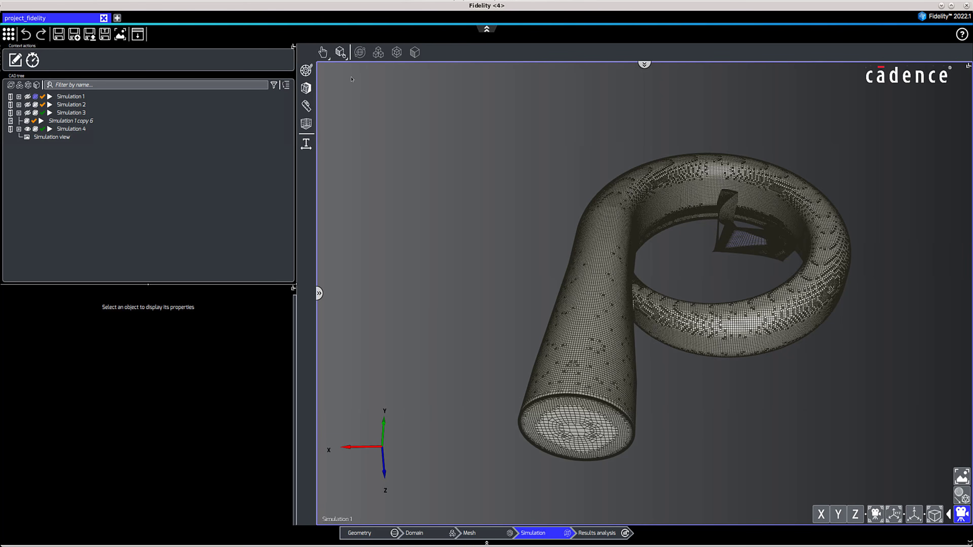
Using boundary group selection, select the volute outlet, the R-S interface and the blade-passage face inside the ring in 3D, and locate the selection in the tree.
{"action": "left_click", "coordinate": [342, 51]}
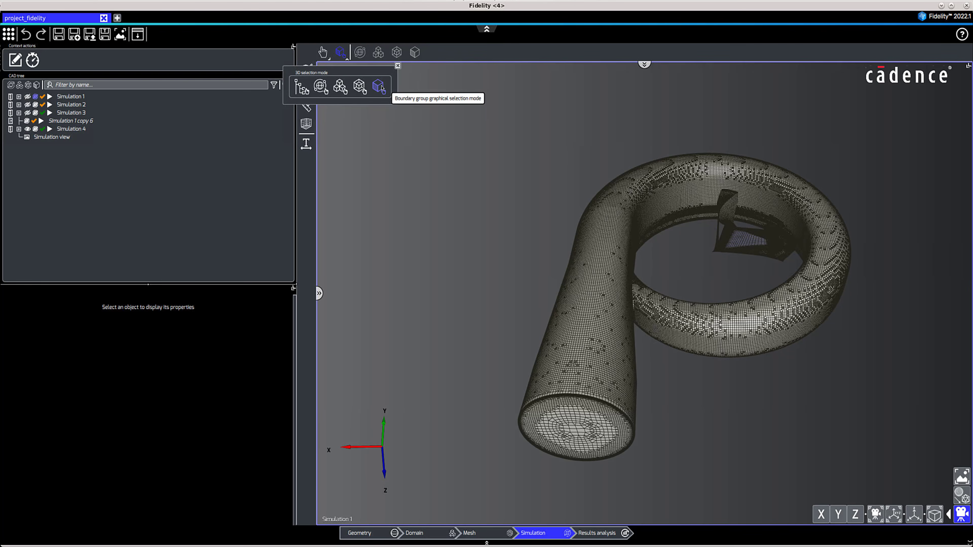
{"action": "left_click", "coordinate": [398, 65]}
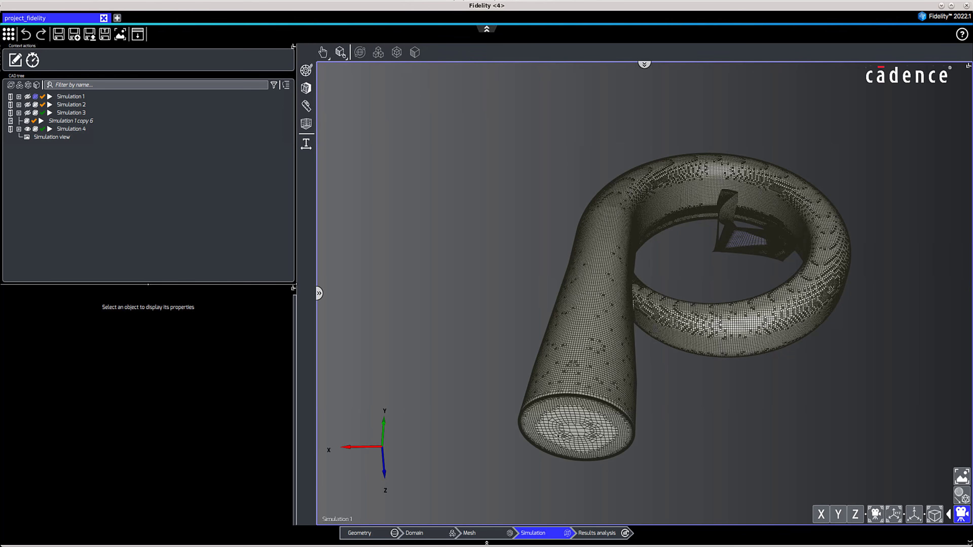
{"action": "left_click", "coordinate": [577, 439]}
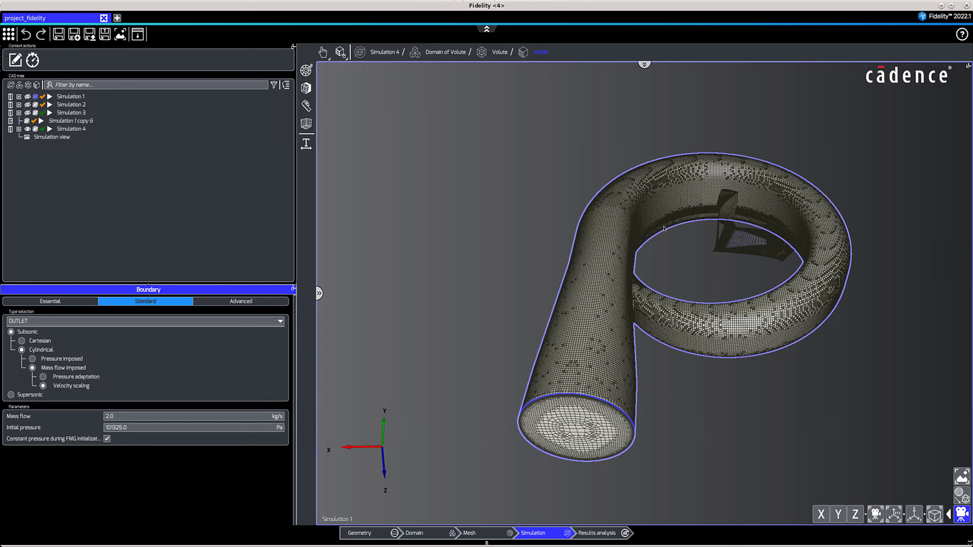
{"action": "left_click", "coordinate": [696, 234], "text": "ctrl"}
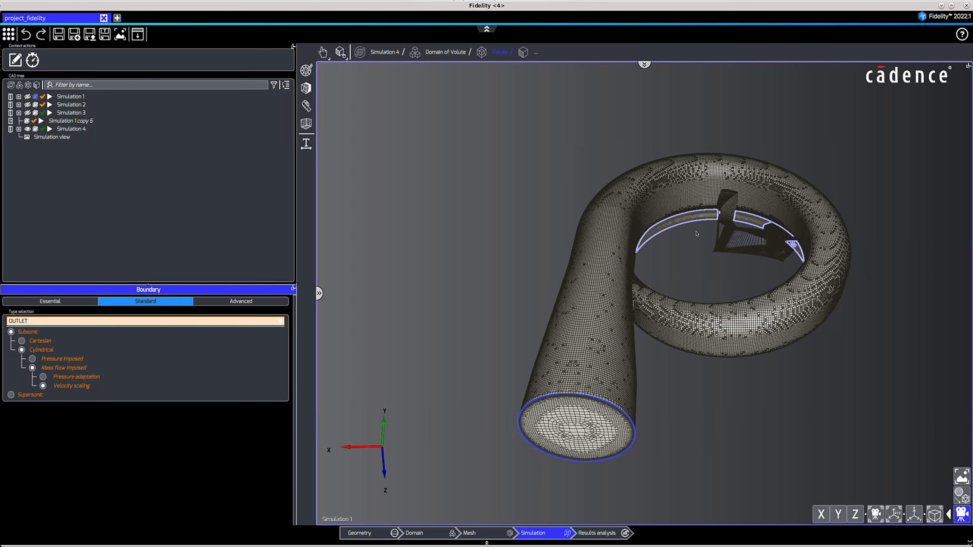
{"action": "left_click", "coordinate": [749, 242], "text": "ctrl"}
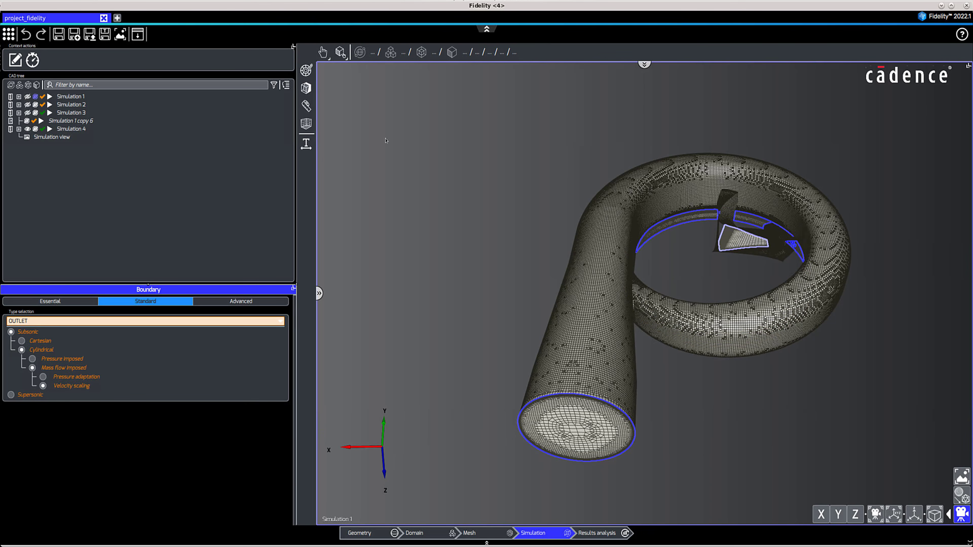
{"action": "left_click", "coordinate": [286, 85]}
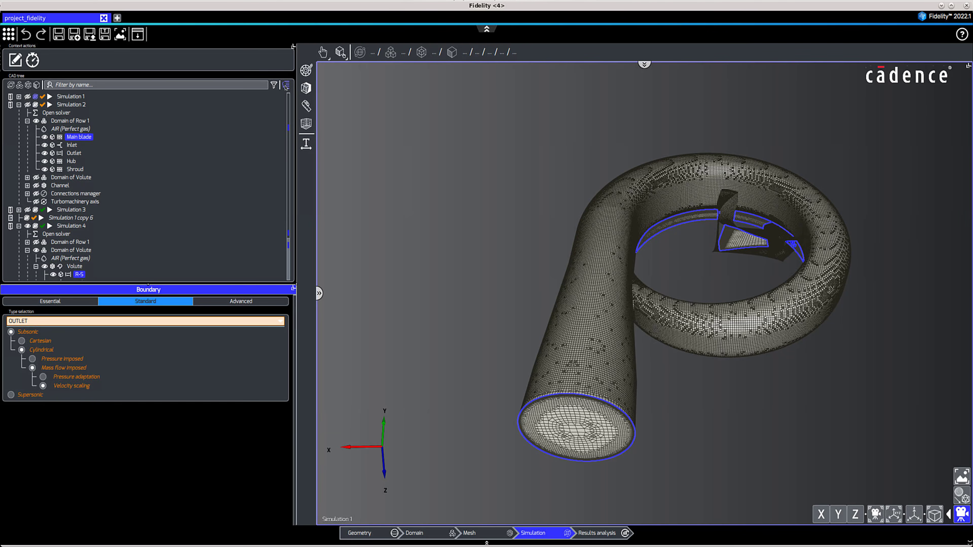